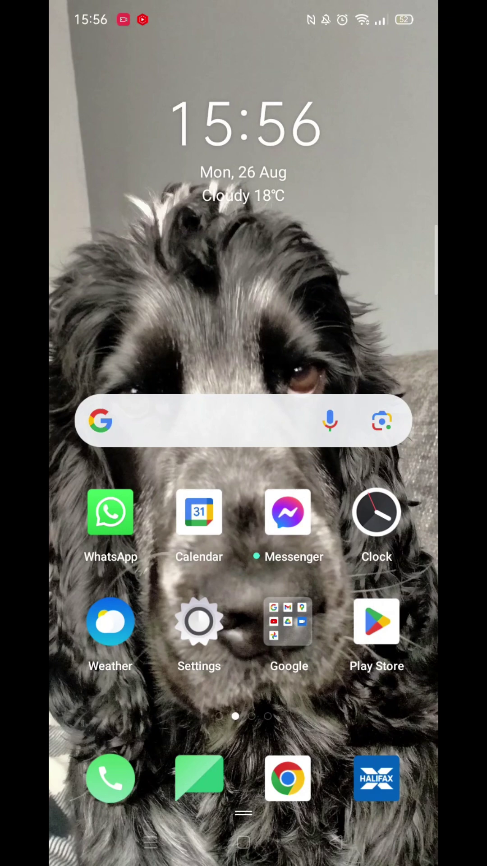
Swipe through two home screen pages to bring the Telegram app into view
left_click_drag(373, 474, 101, 474)
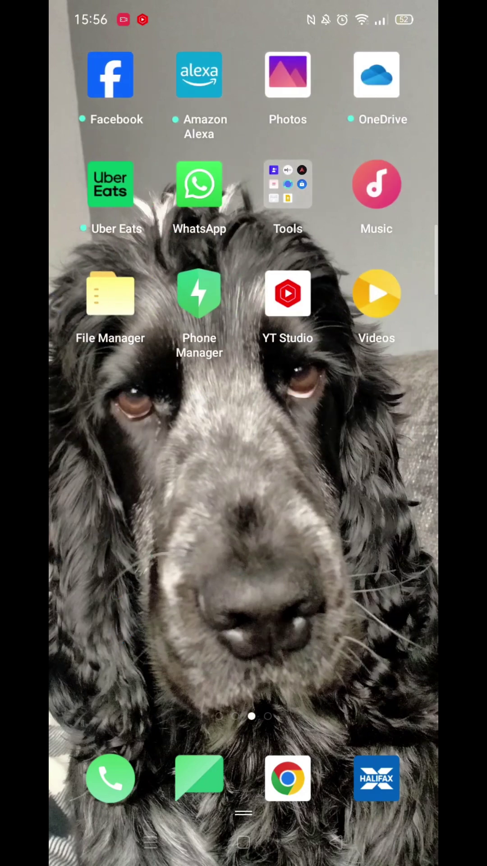
left_click_drag(206, 482, 67, 482)
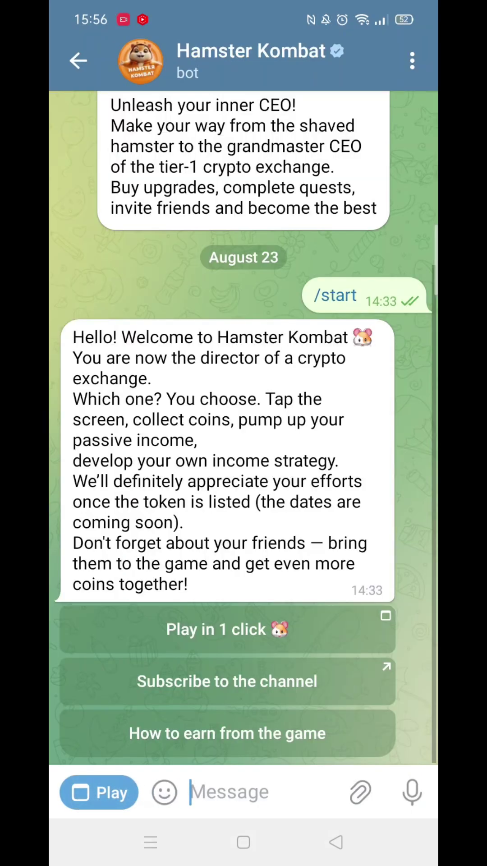
Go from the bot chat through the main menu and Settings to Data and Storage
left_click(335, 841)
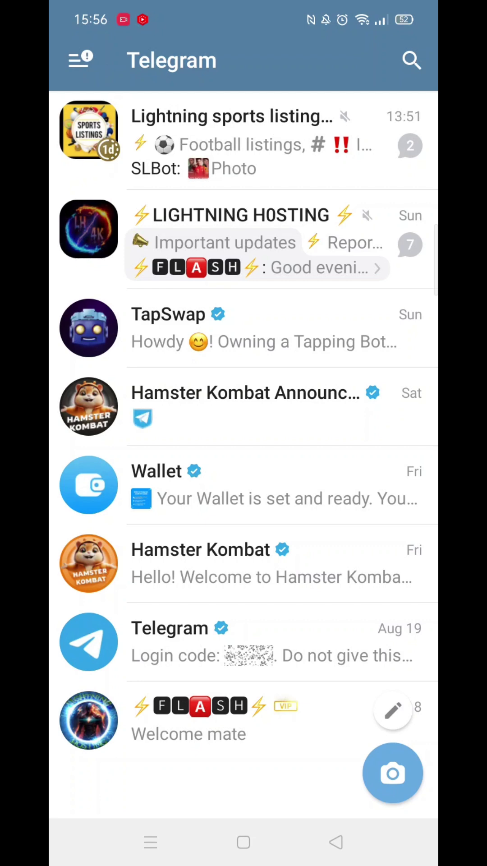
left_click(80, 61)
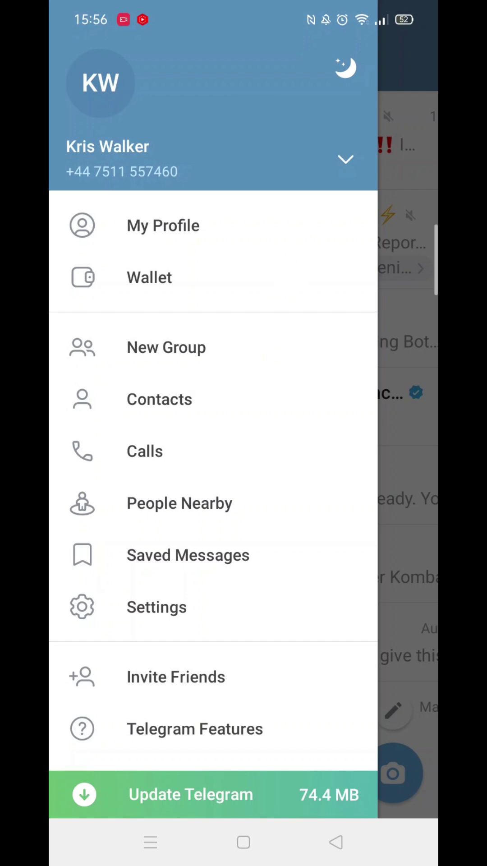
left_click(156, 607)
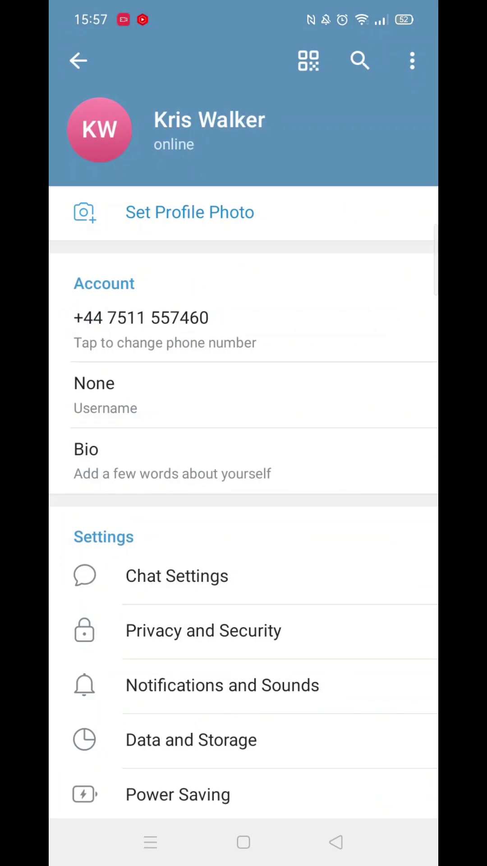
scroll(334, 309, "down", 5)
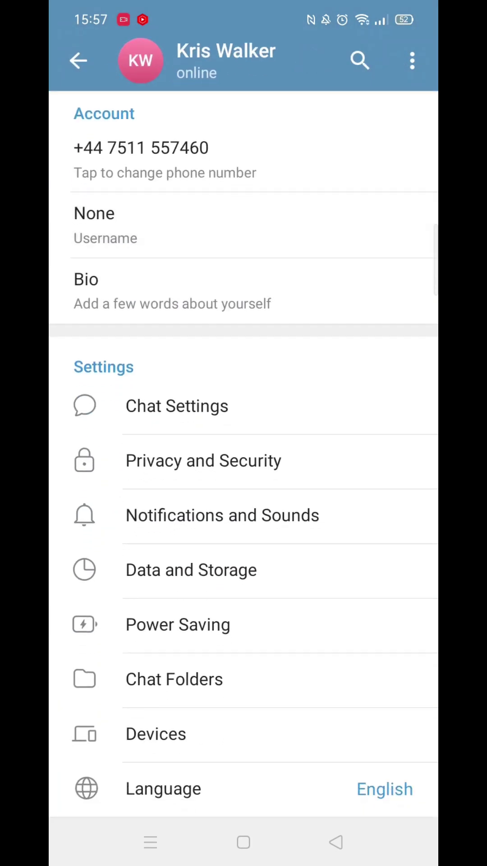
left_click(192, 570)
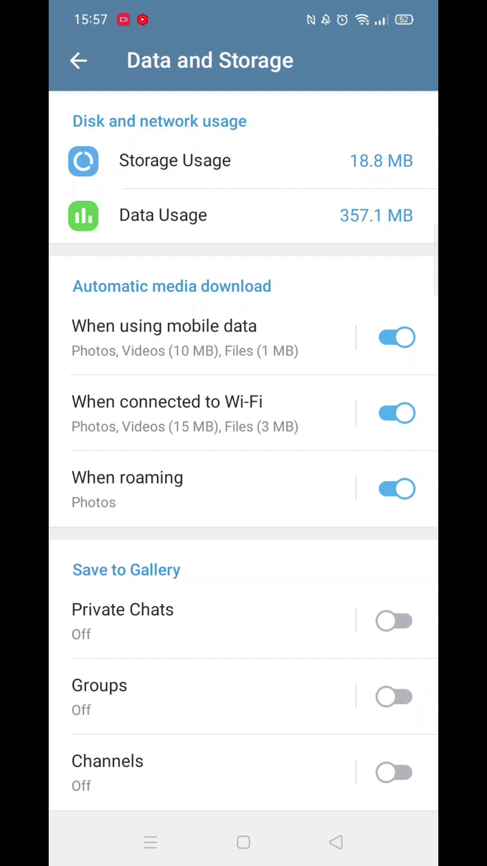
Clear Telegram's 18.8 MB media cache from Storage Usage, then return to Data and Storage
left_click(175, 161)
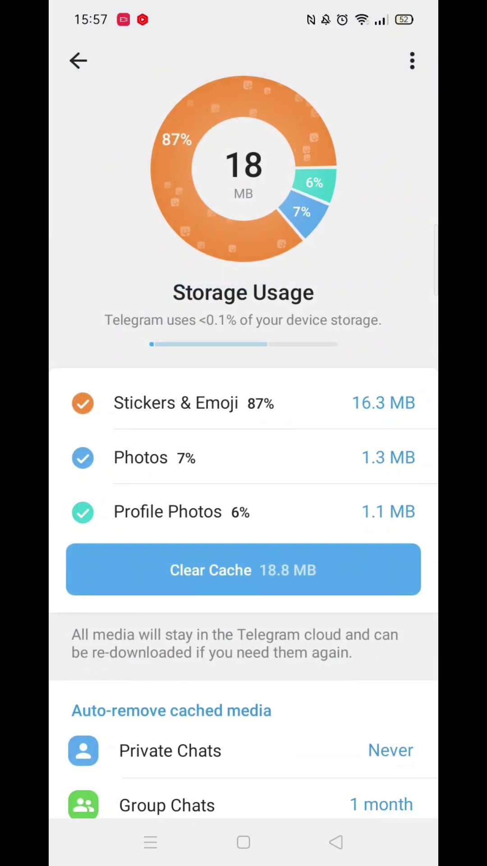
left_click(330, 581)
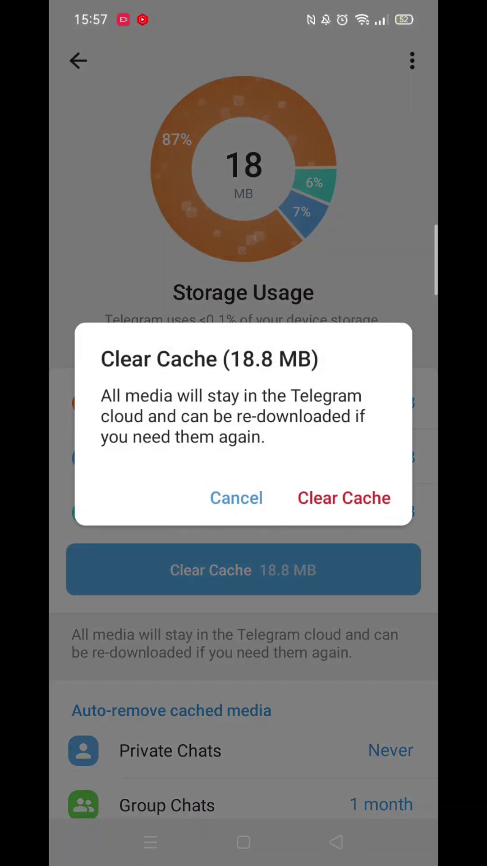
left_click(345, 498)
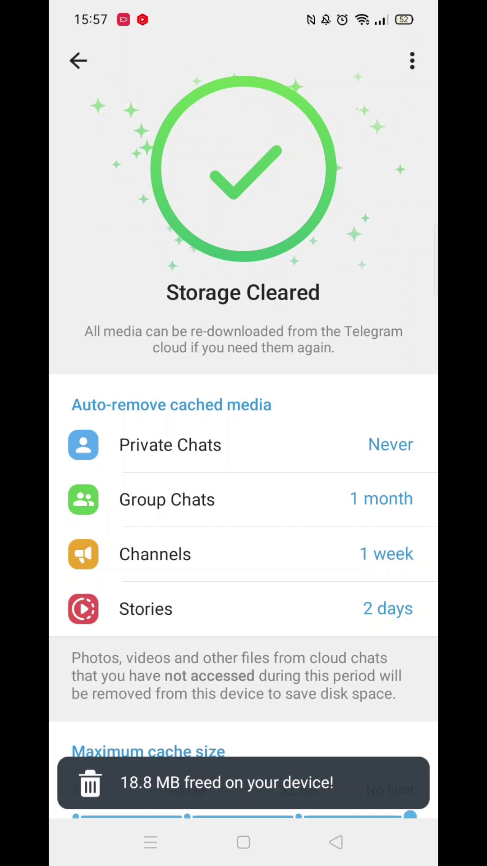
left_click(78, 60)
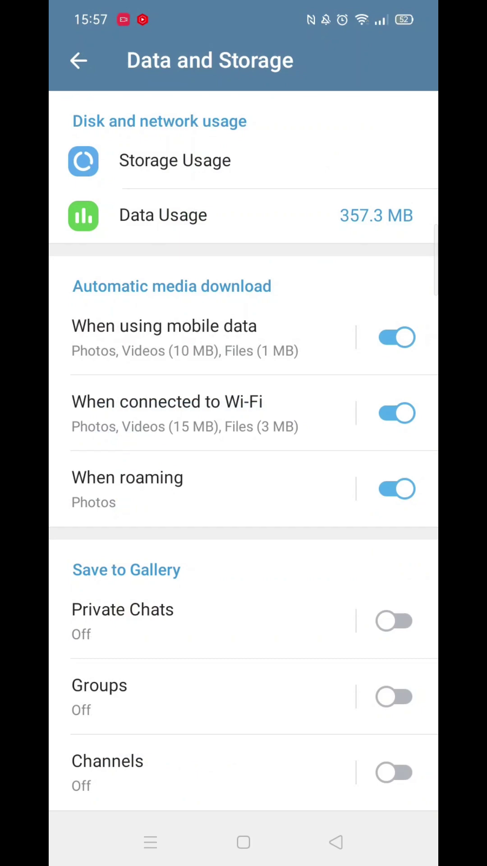
Open the mobile data usage statistics and their auto-download settings
left_click(239, 220)
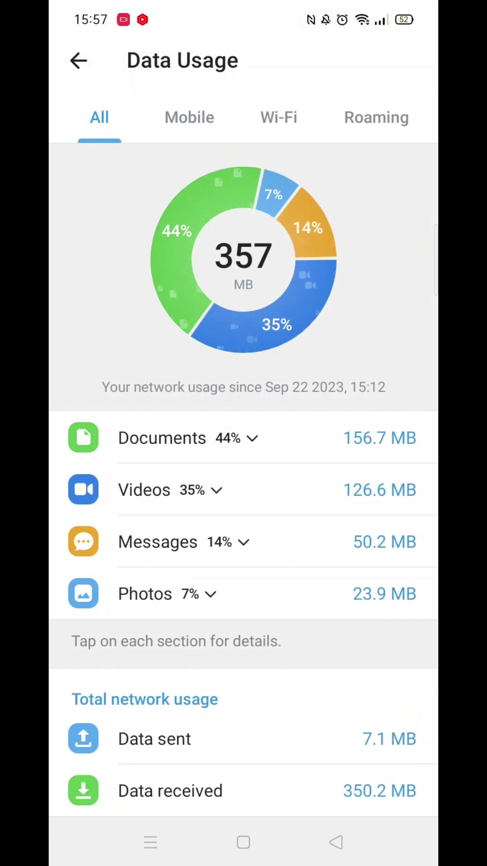
left_click(190, 117)
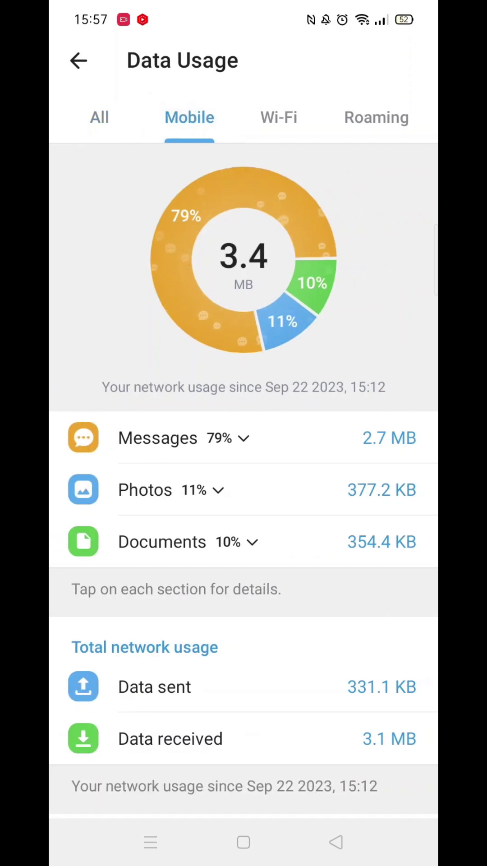
left_click(337, 569)
scroll(337, 569, "down", 3)
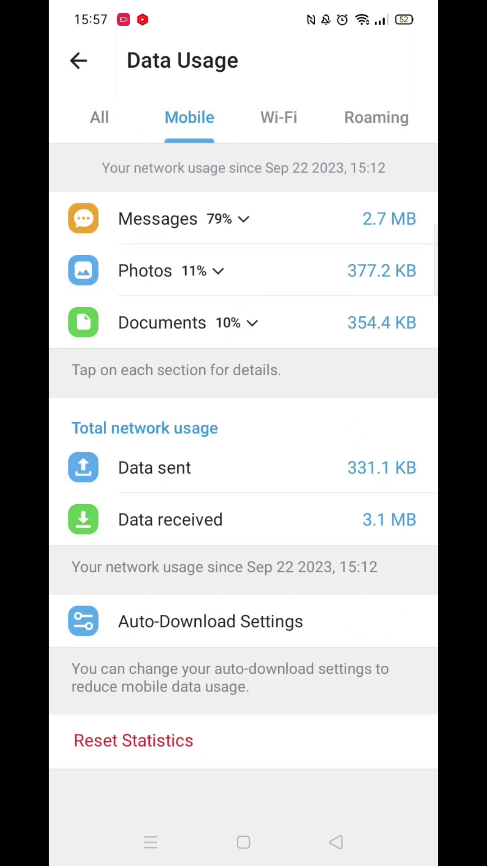
left_click(304, 623)
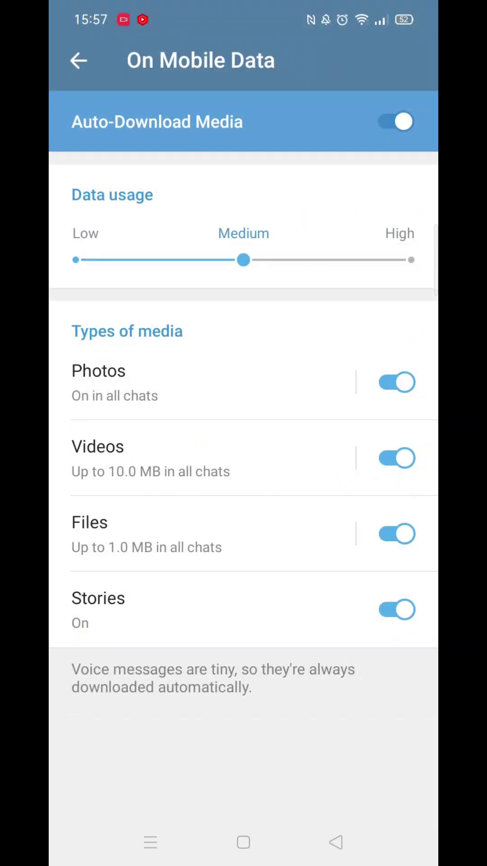
Try High but leave mobile auto-download at Medium, then view the 353 MB Wi-Fi usage
left_click(411, 259)
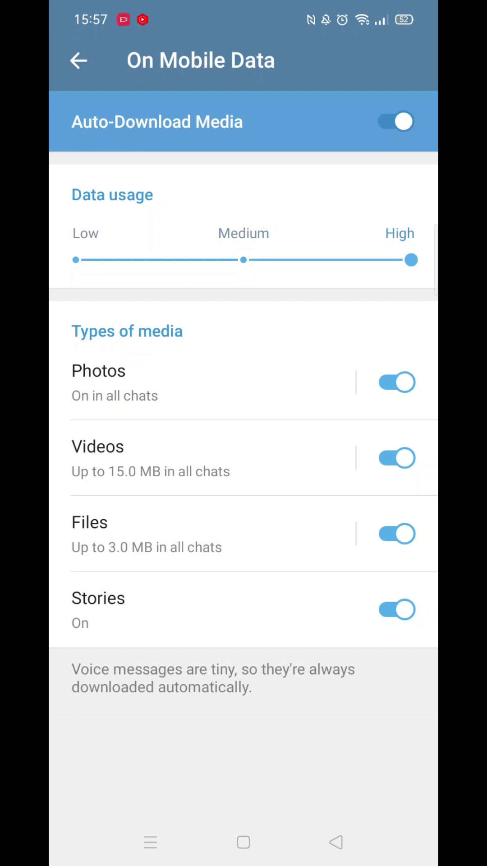
left_click(244, 260)
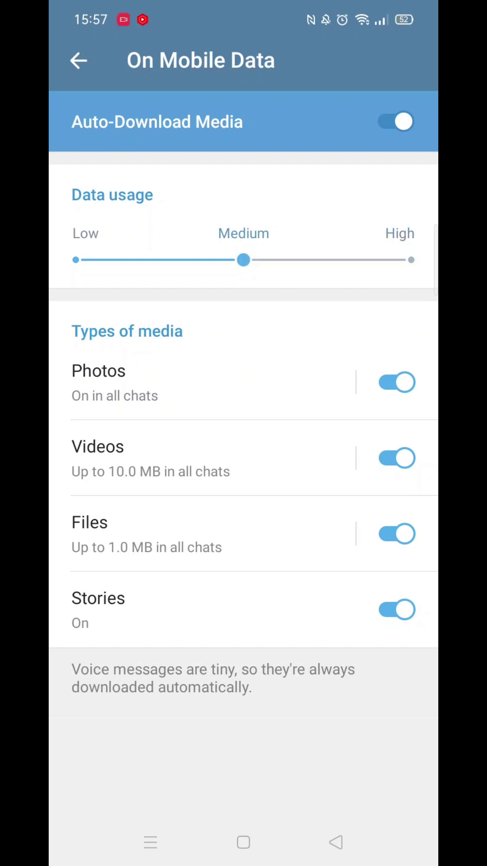
left_click(79, 60)
left_click(278, 117)
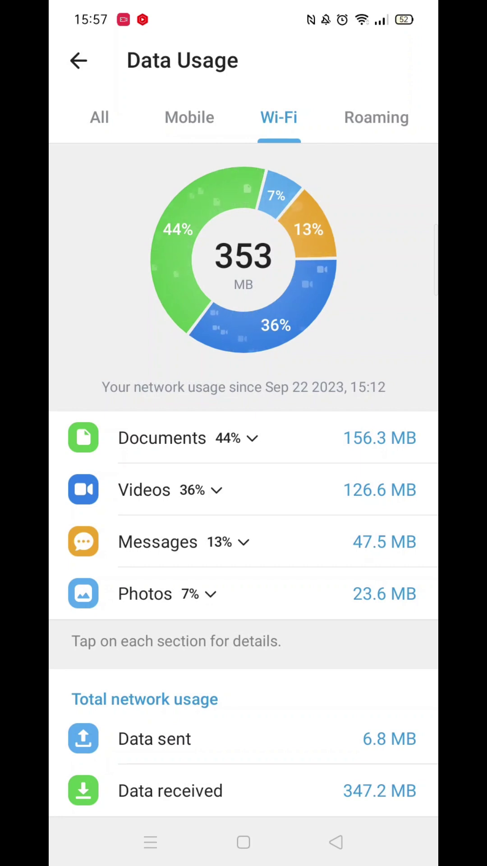
scroll(282, 410, "down", 3)
scroll(281, 411, "down", 2)
Confirm Wi-Fi auto-download is on High, then return to Data and Storage
left_click(286, 628)
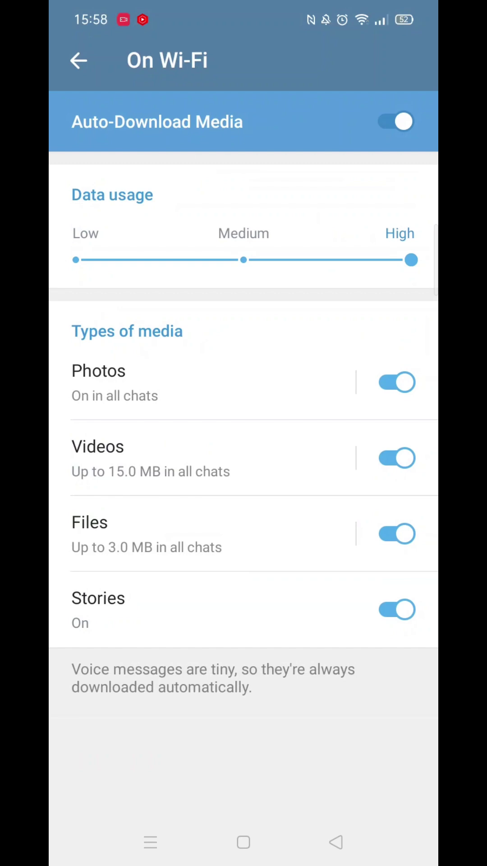
left_click(79, 61)
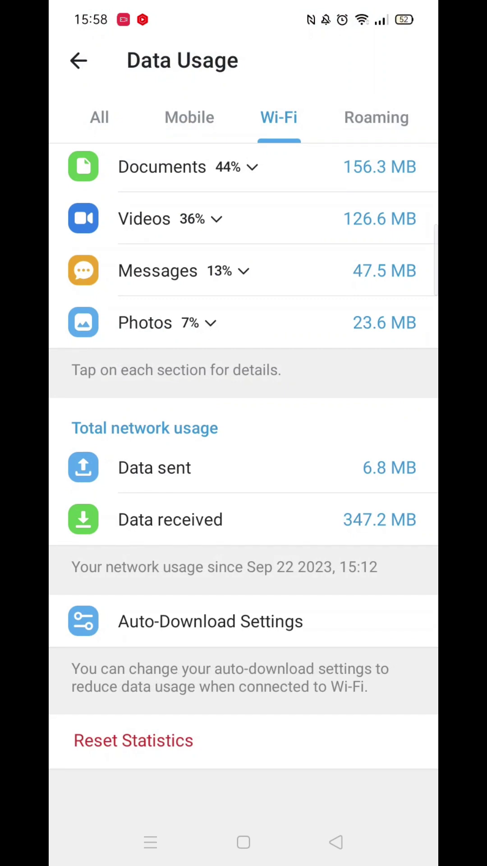
left_click(78, 61)
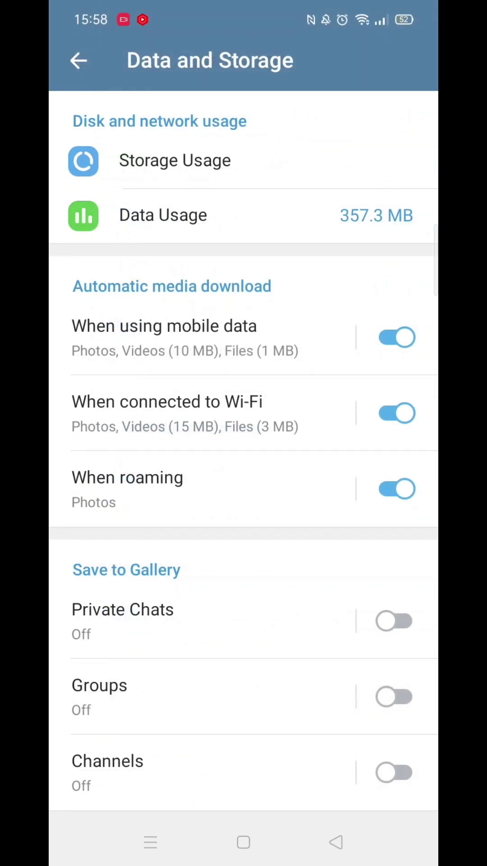
Set roaming auto-download to High: photos, videos up to 15 MB, files up to 3 MB
left_click(164, 216)
left_click(376, 117)
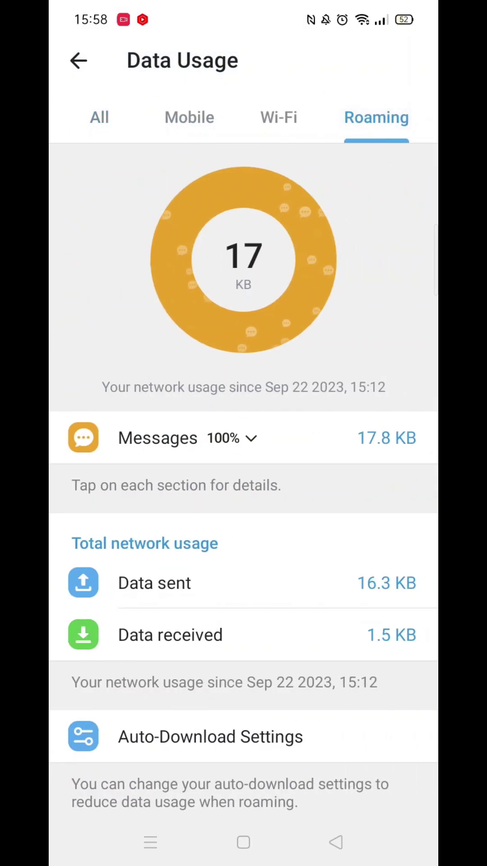
scroll(244, 474, "down", 2)
left_click(336, 636)
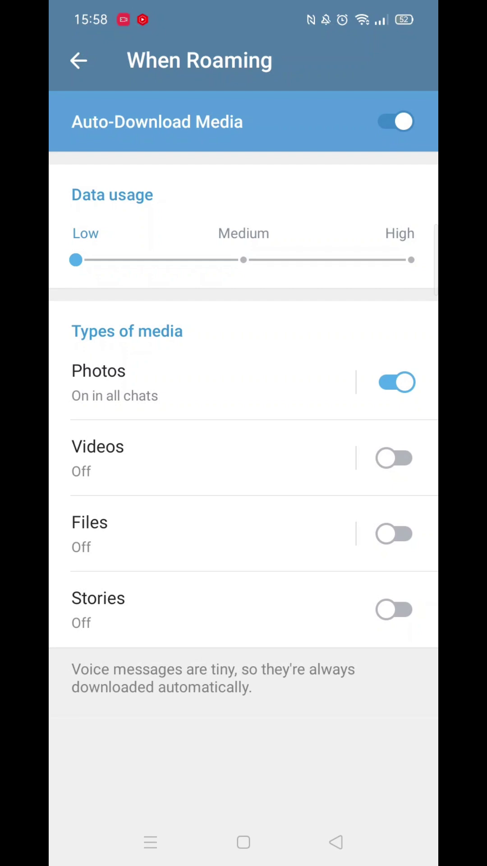
left_click(411, 260)
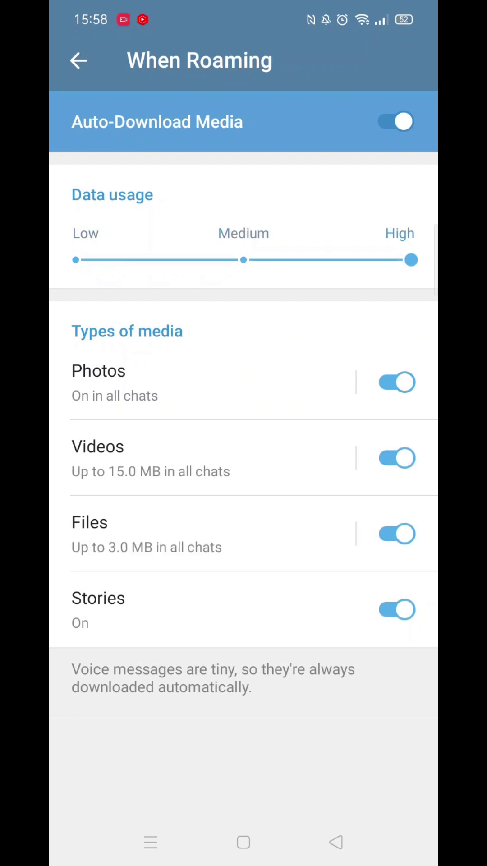
left_click(79, 60)
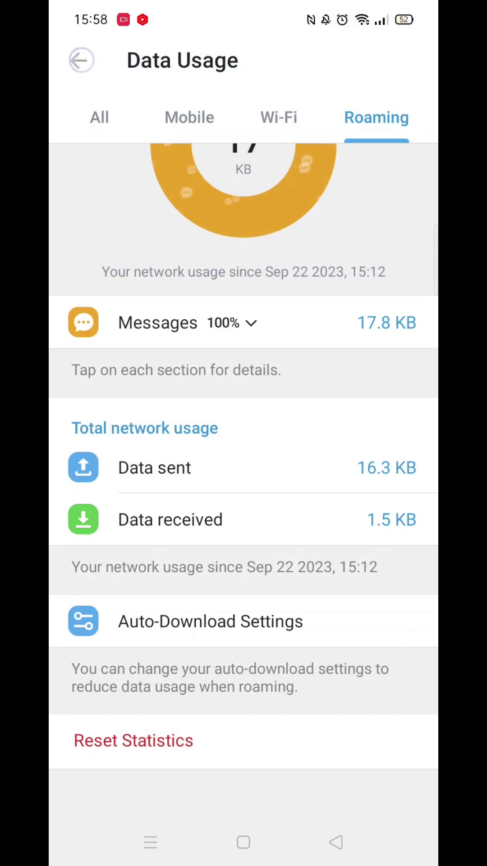
left_click(78, 60)
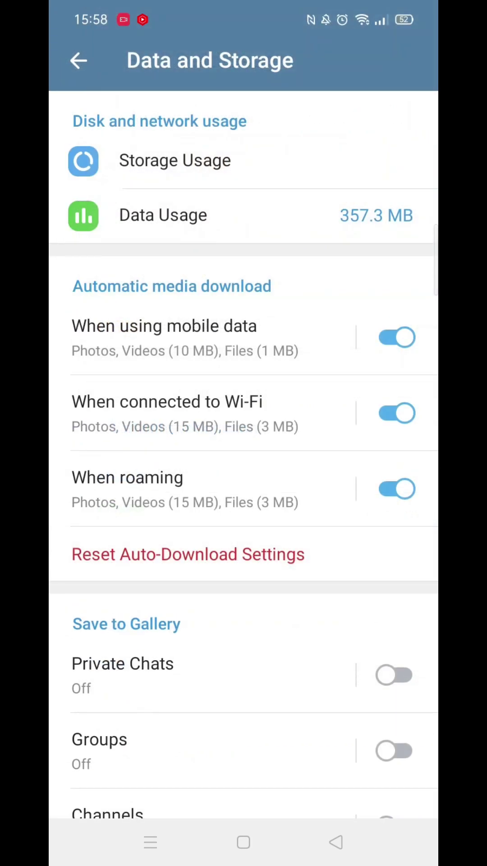